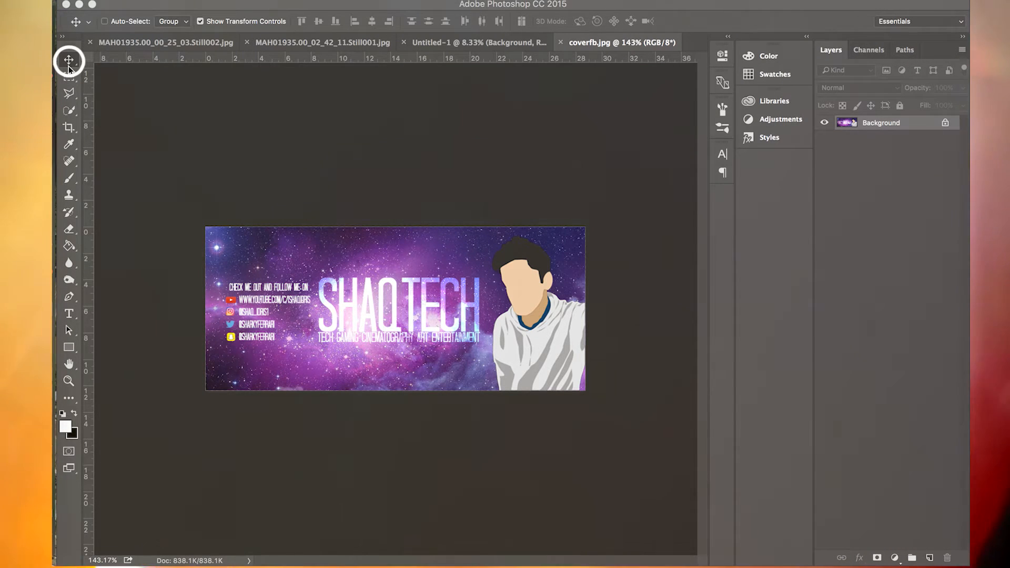
# - Draw an artboard about 1016 x 898 px around the banner image with the Artboard Tool
pyautogui.click(69, 67)
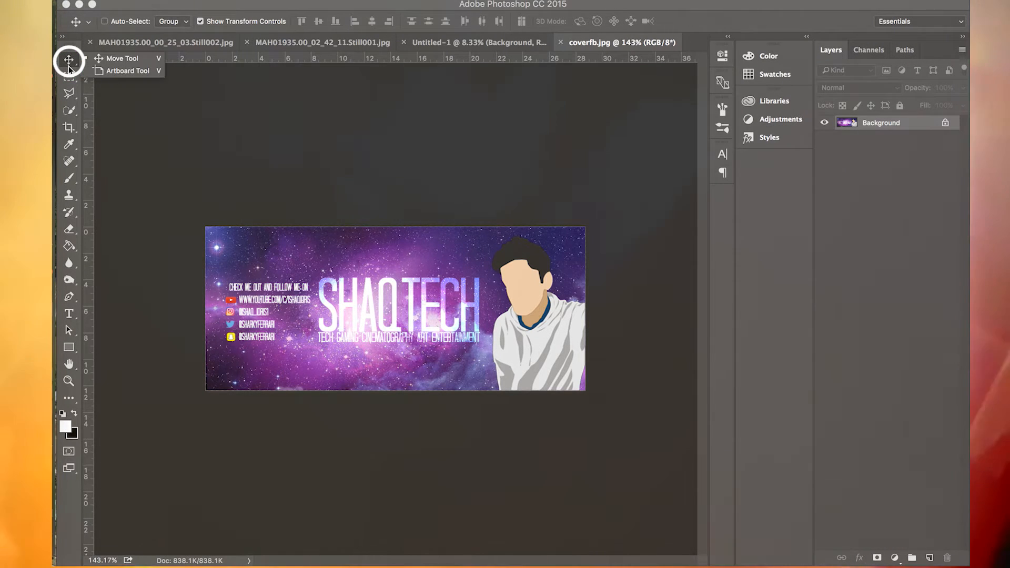
pyautogui.click(118, 74)
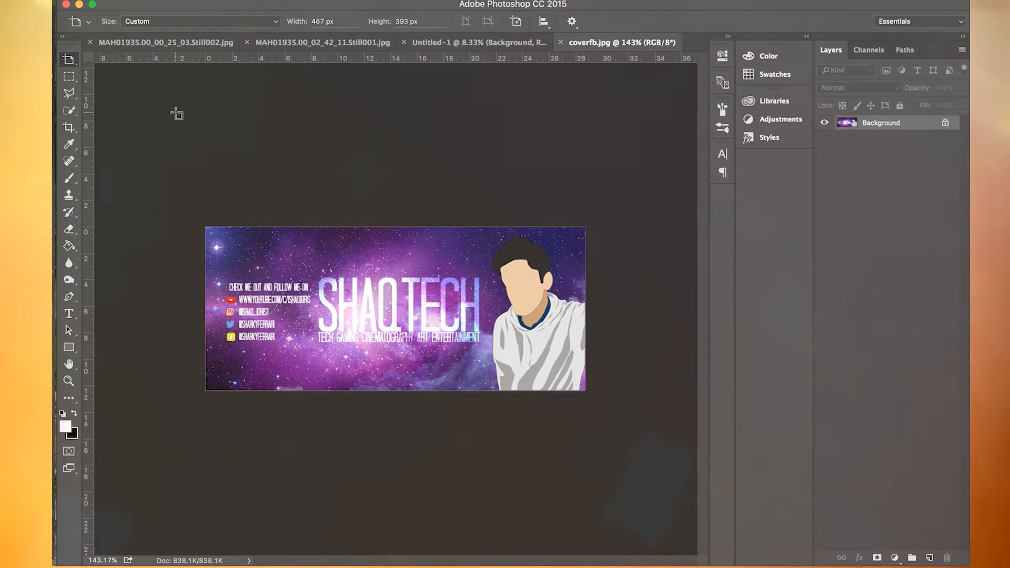
pyautogui.moveTo(177, 114); pyautogui.dragTo(650, 535)
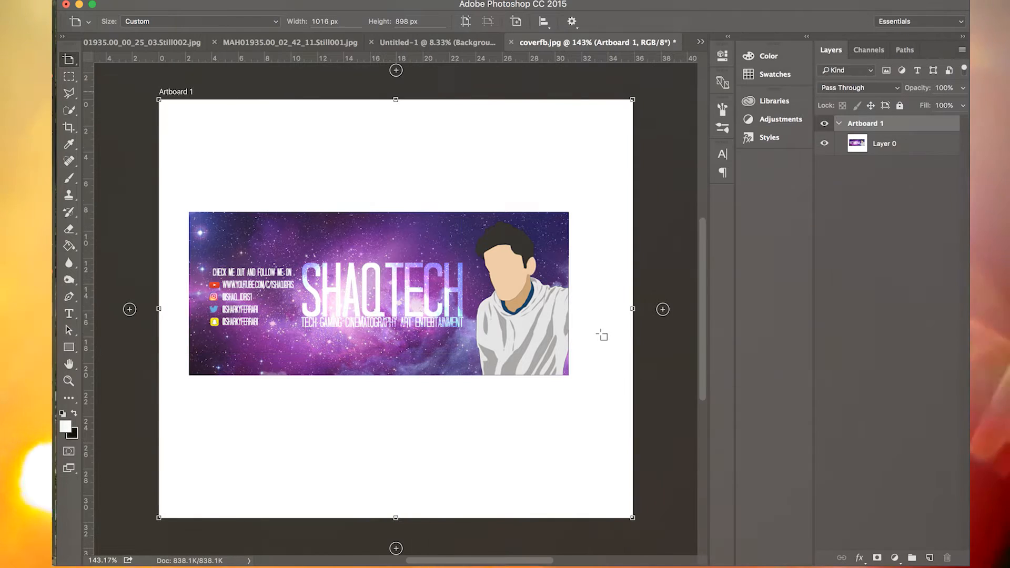
pyautogui.scroll(-5, 602, 338)
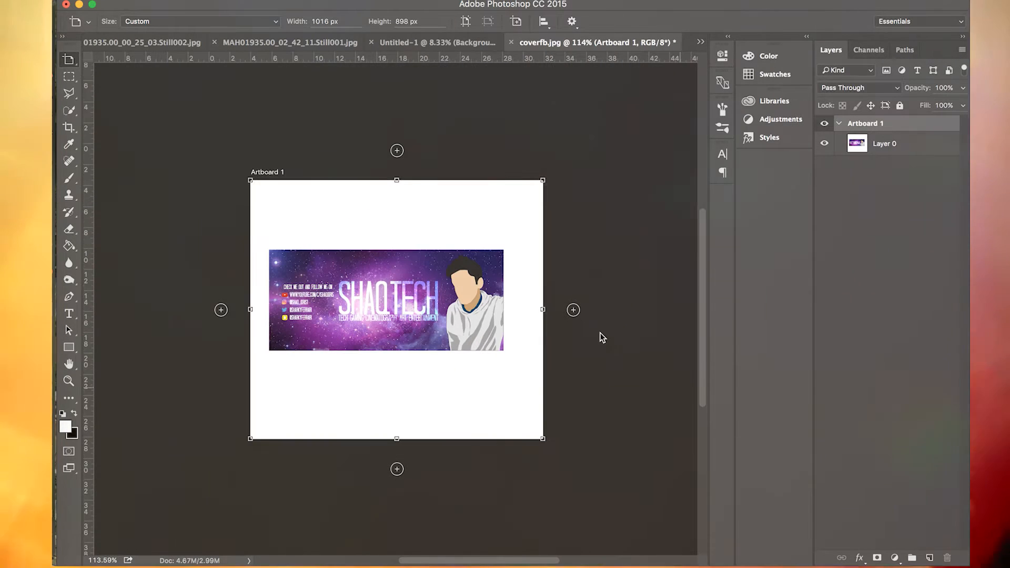
pyautogui.scroll(-1, 552, 349)
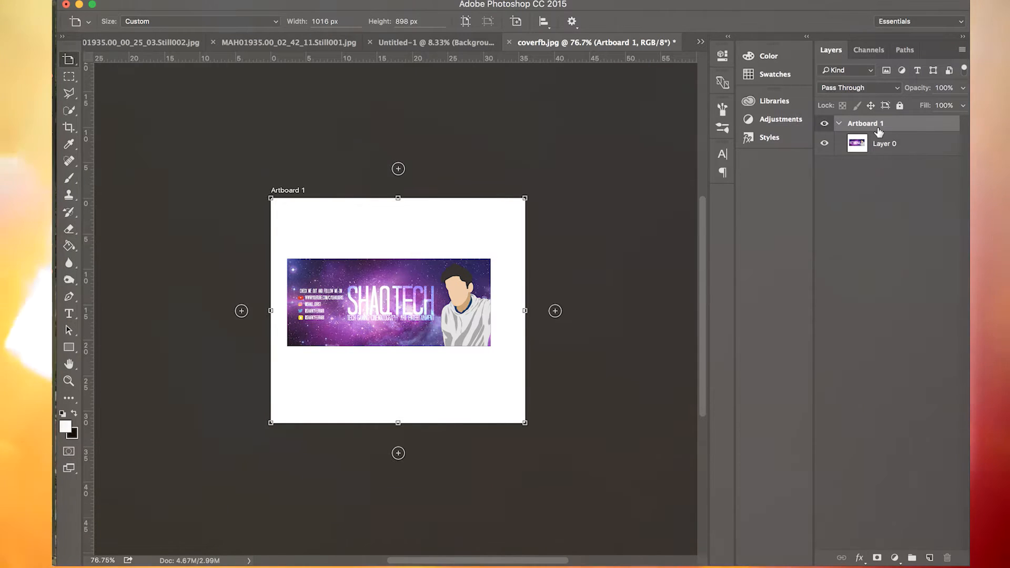
# - Select Layer 0 inside Artboard 1 and switch its visibility off and back on
pyautogui.press('v')
pyautogui.click(915, 147)
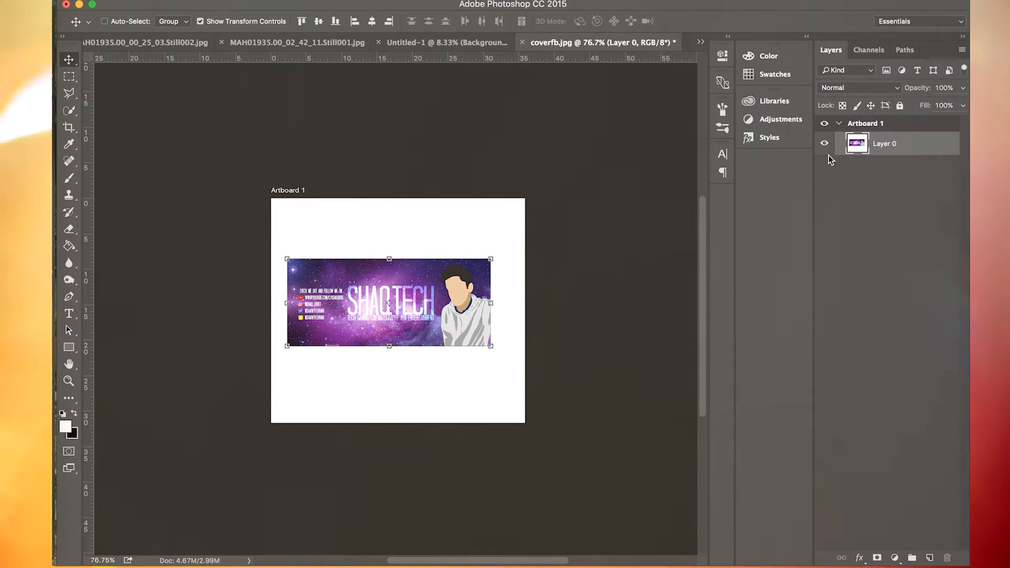
pyautogui.click(825, 147)
pyautogui.click(824, 148)
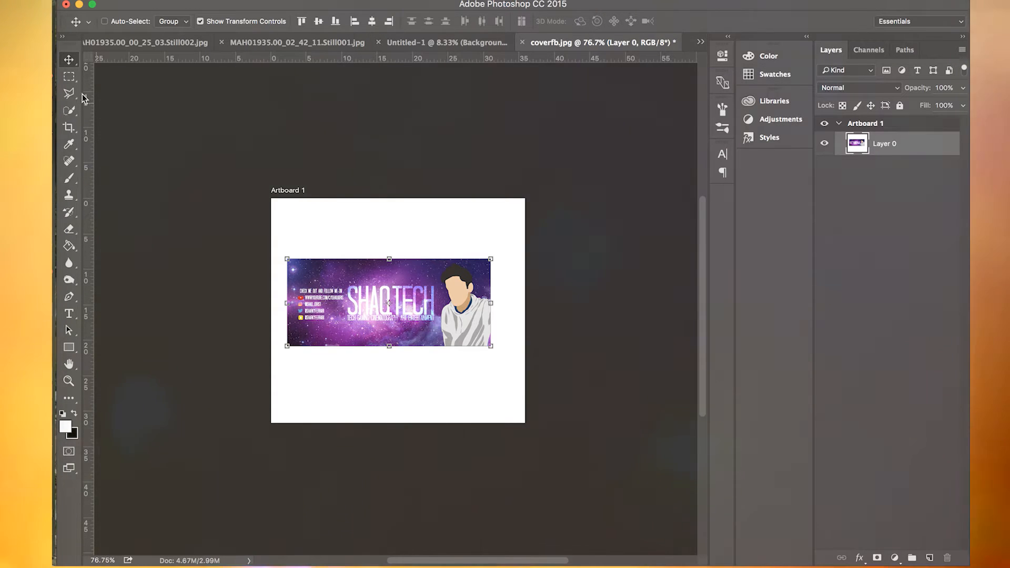
# - Collapse Artboard 1 in the layer list and apply the iPhone 6 Plus (1242, 2208) size preset to it
pyautogui.click(839, 125)
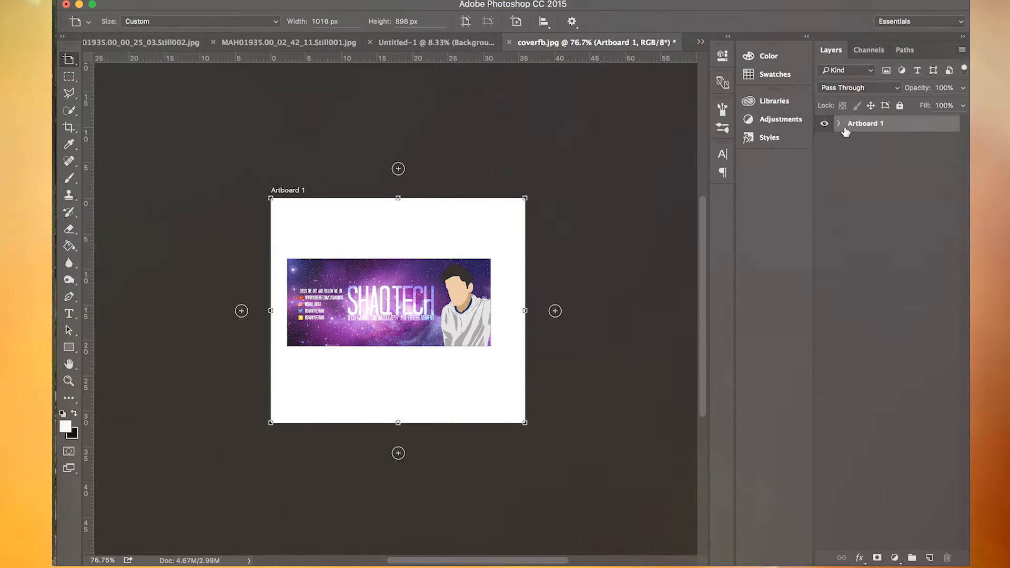
pyautogui.click(184, 21)
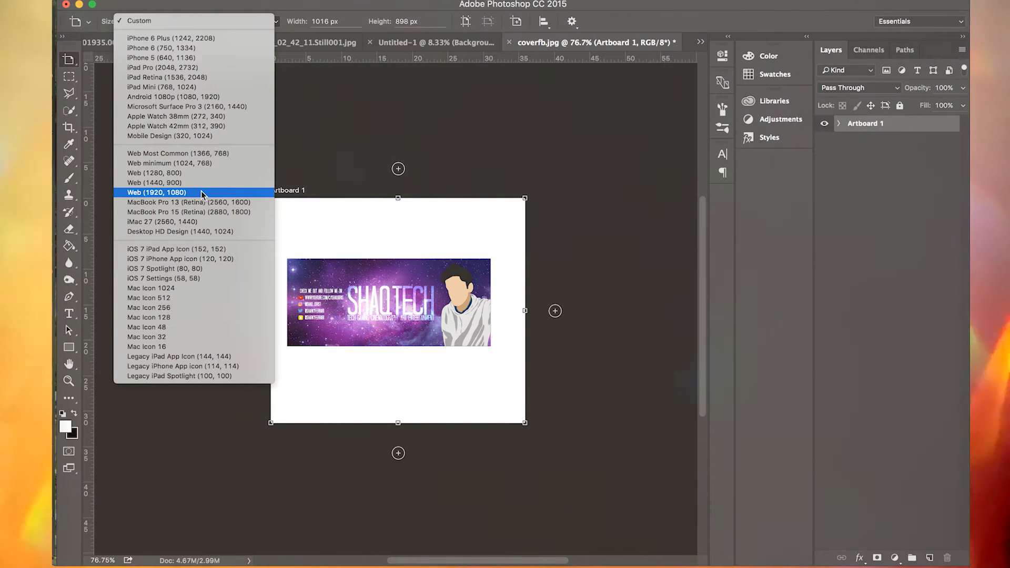
pyautogui.click(217, 38)
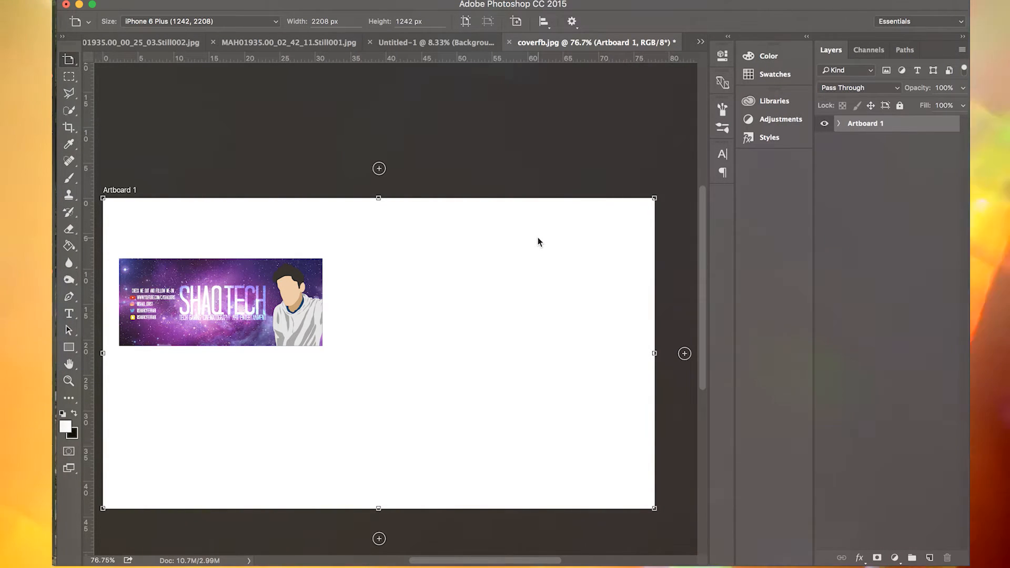
pyautogui.scroll(-5, 537, 238)
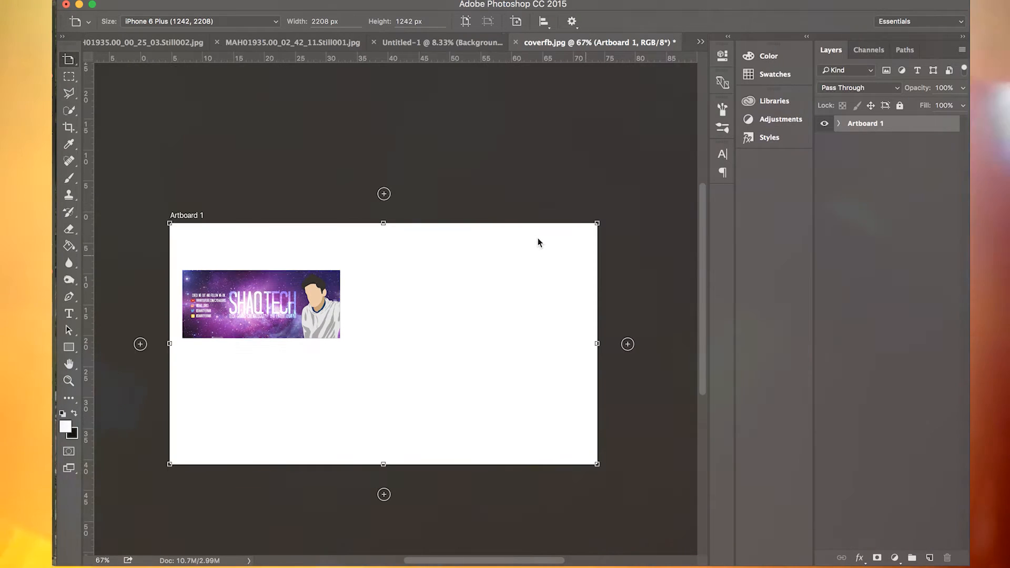
pyautogui.scroll(-5, 538, 238)
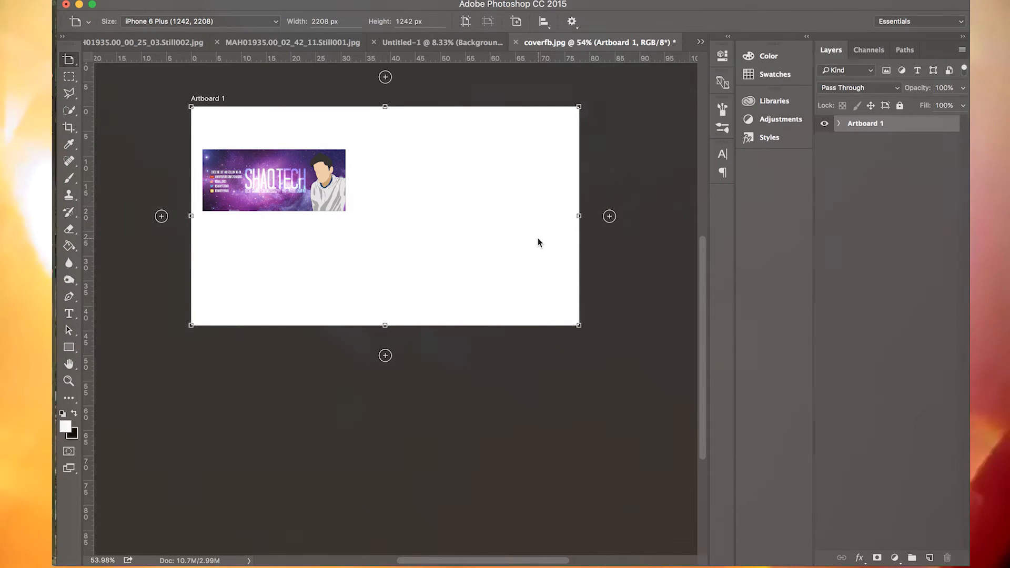
# - Try the Web (1920, 1080) and MacBook Pro 13 (Retina) (2560, 1600) size presets on Artboard 1
pyautogui.click(221, 22)
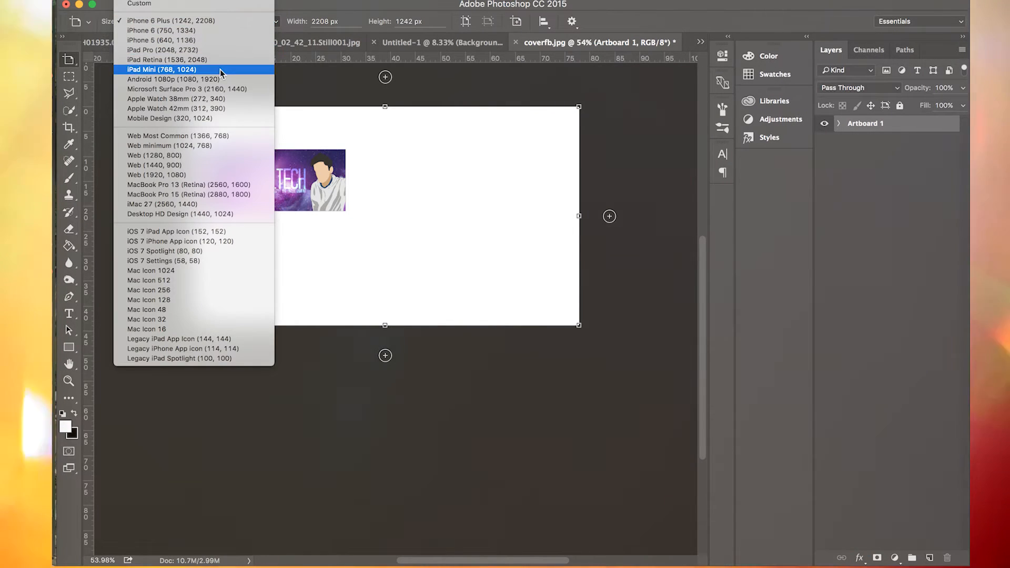
pyautogui.click(187, 175)
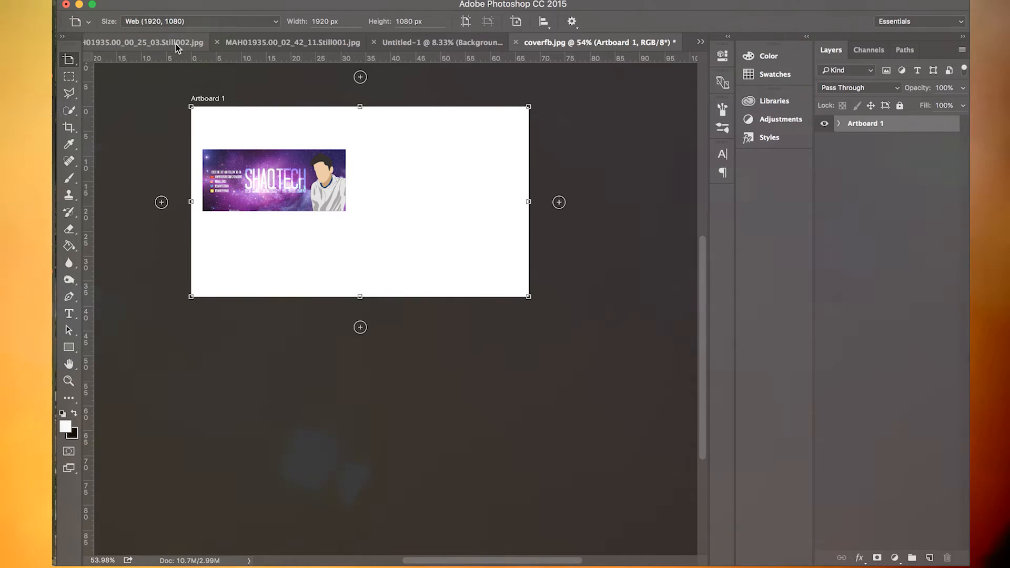
pyautogui.click(179, 22)
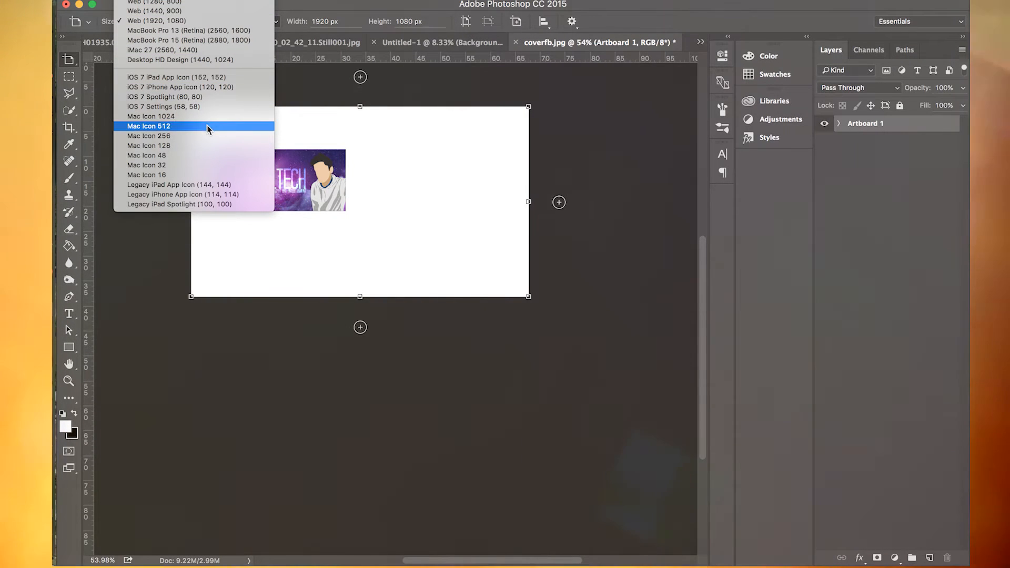
pyautogui.scroll(5, 213, 79)
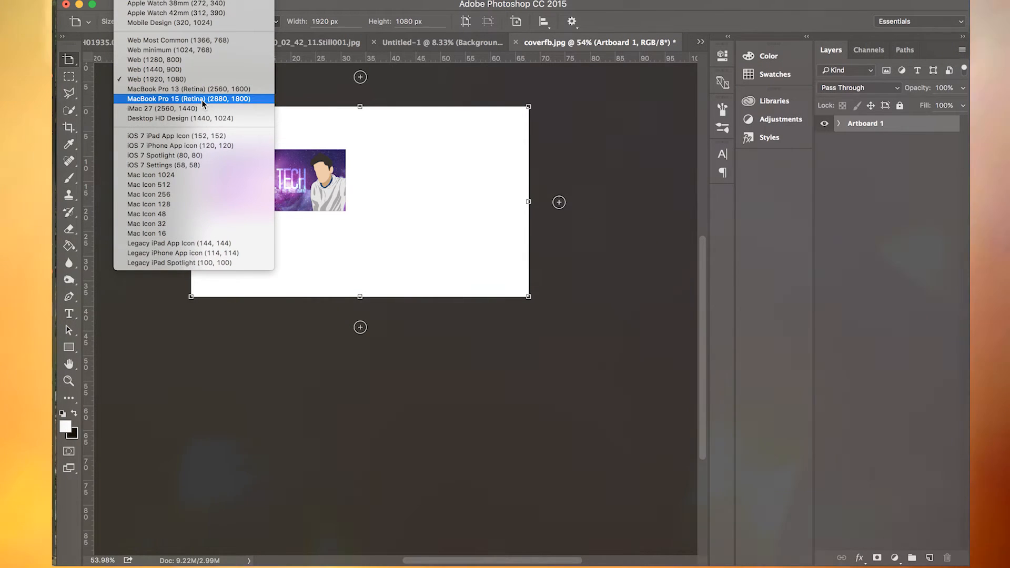
pyautogui.click(210, 88)
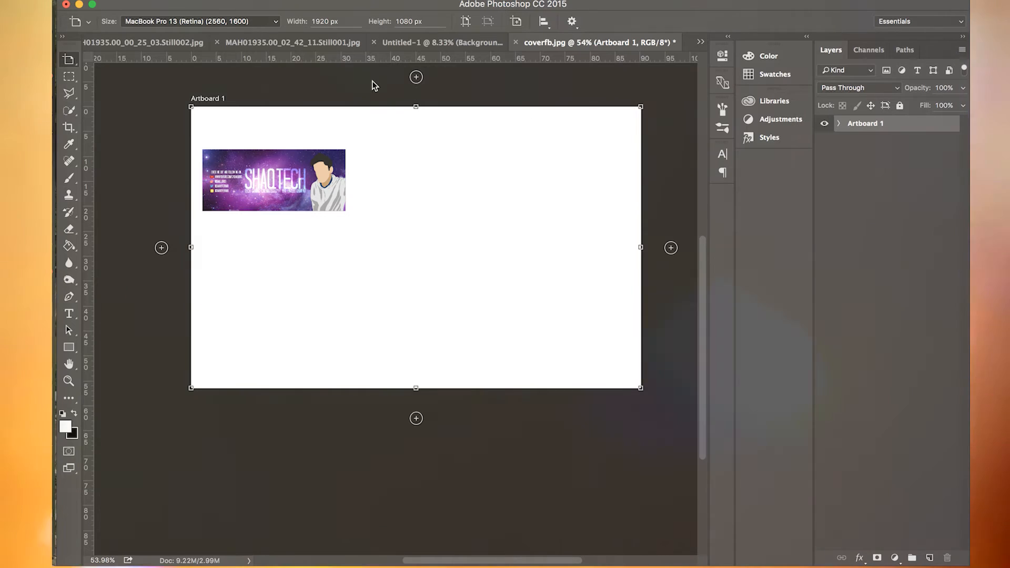
# - Set Artboard 1 back to the iPhone 6 Plus (1242, 2208) preset and switch it to portrait orientation
pyautogui.click(160, 24)
pyautogui.scroll(5, 163, 32)
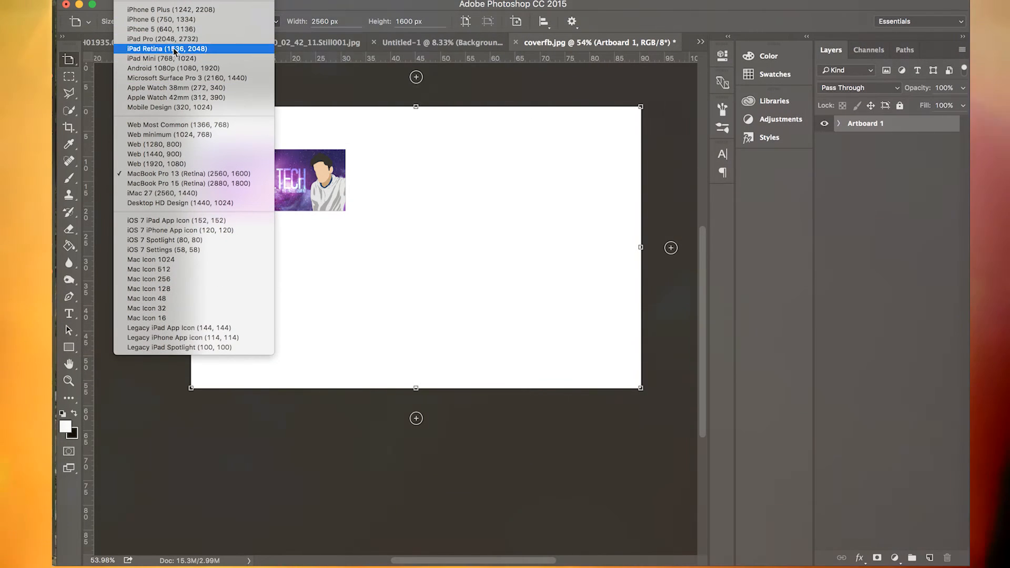
pyautogui.click(189, 10)
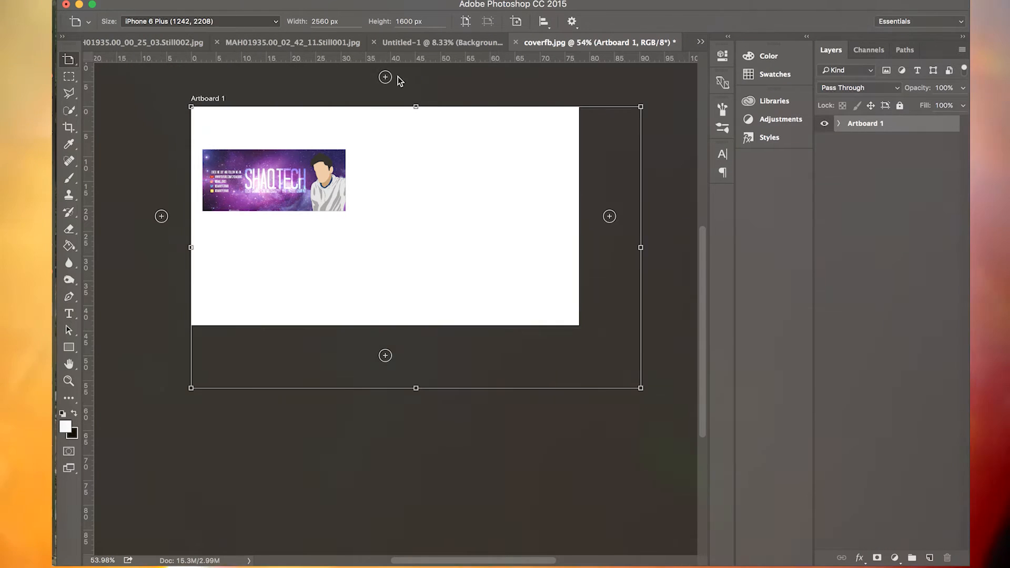
pyautogui.click(466, 23)
pyautogui.click(488, 22)
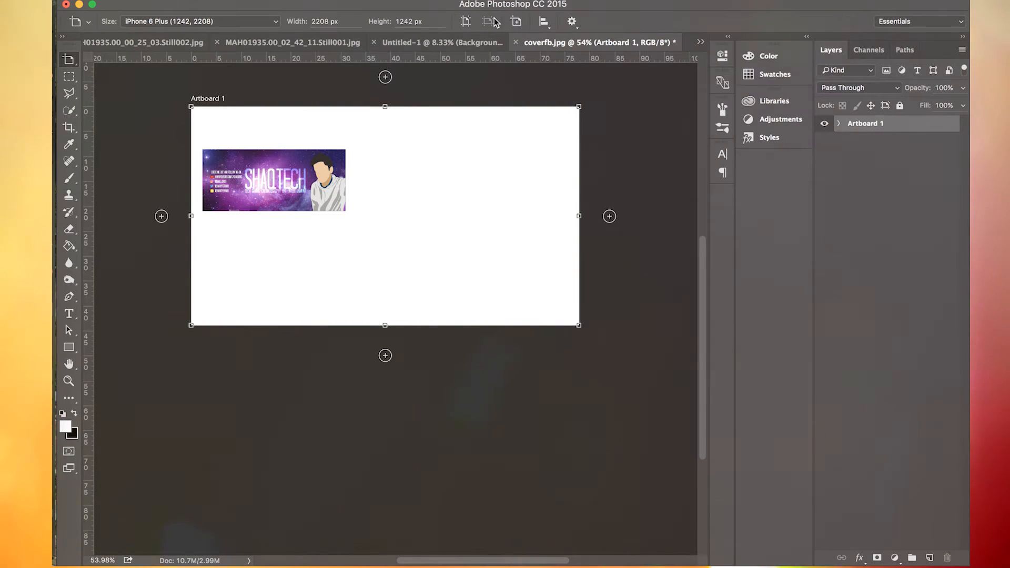
pyautogui.click(468, 22)
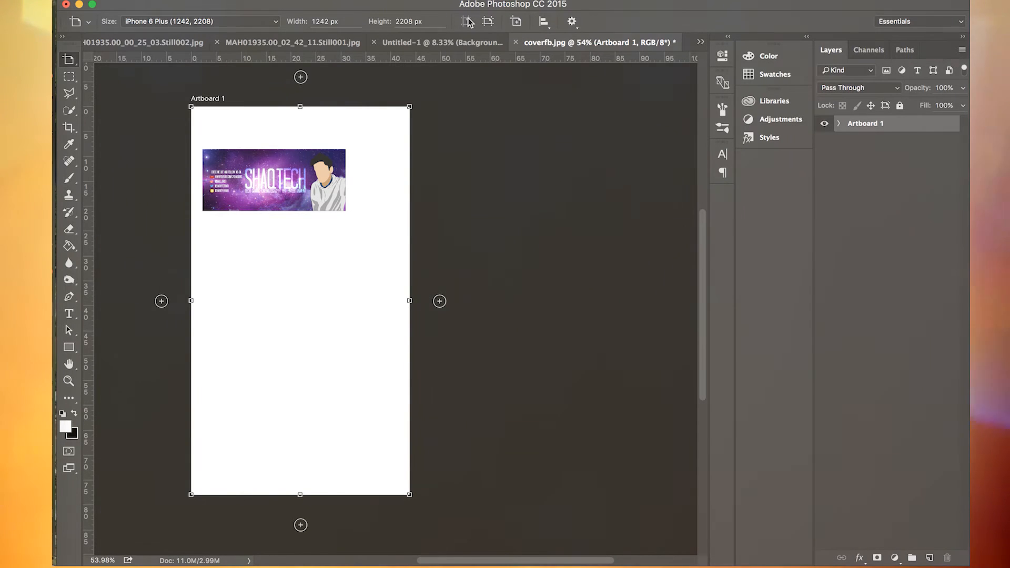
# - Add a second artboard of the same size directly to the right of Artboard 1
pyautogui.press('v')
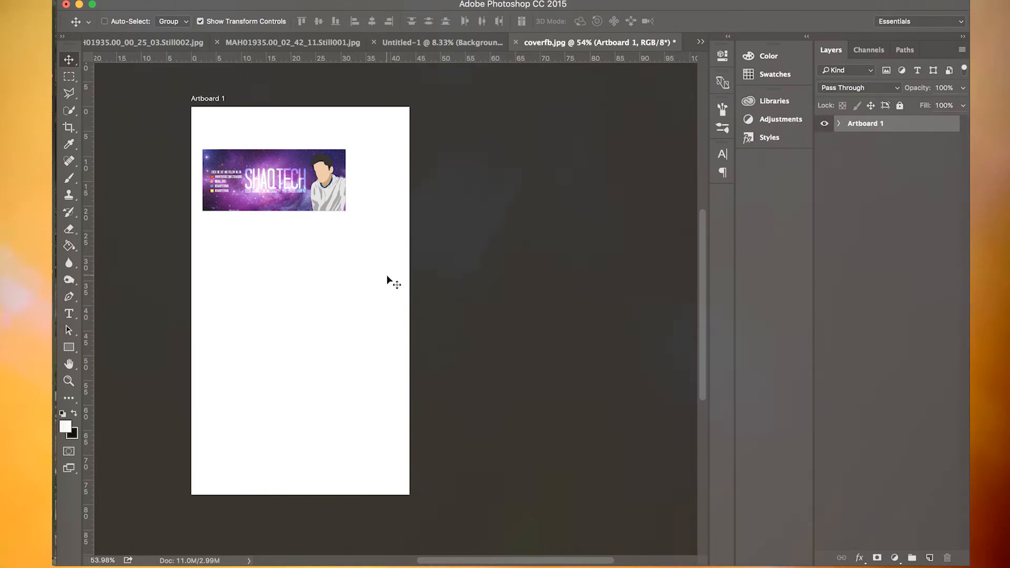
pyautogui.click(856, 128)
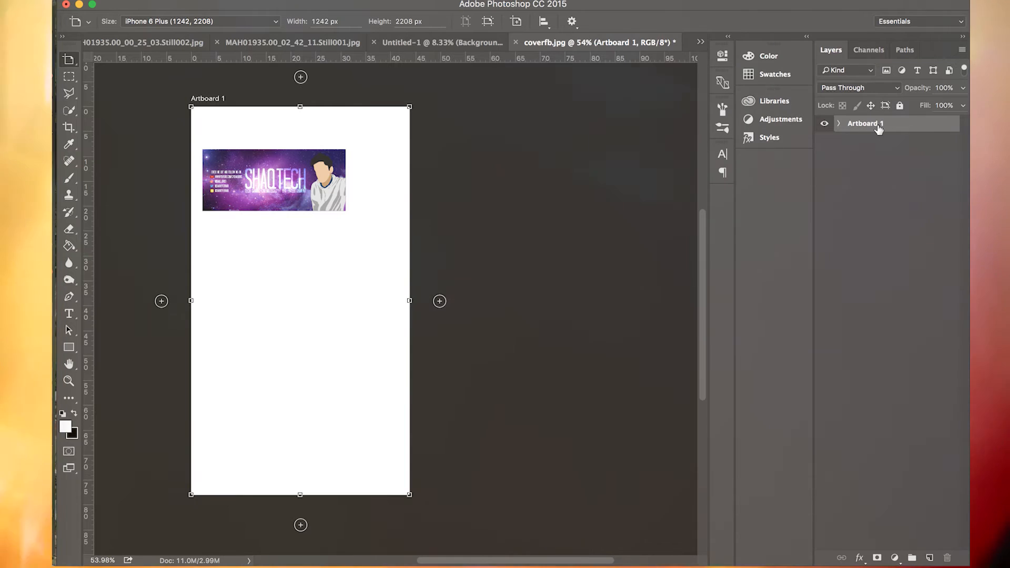
pyautogui.click(440, 302)
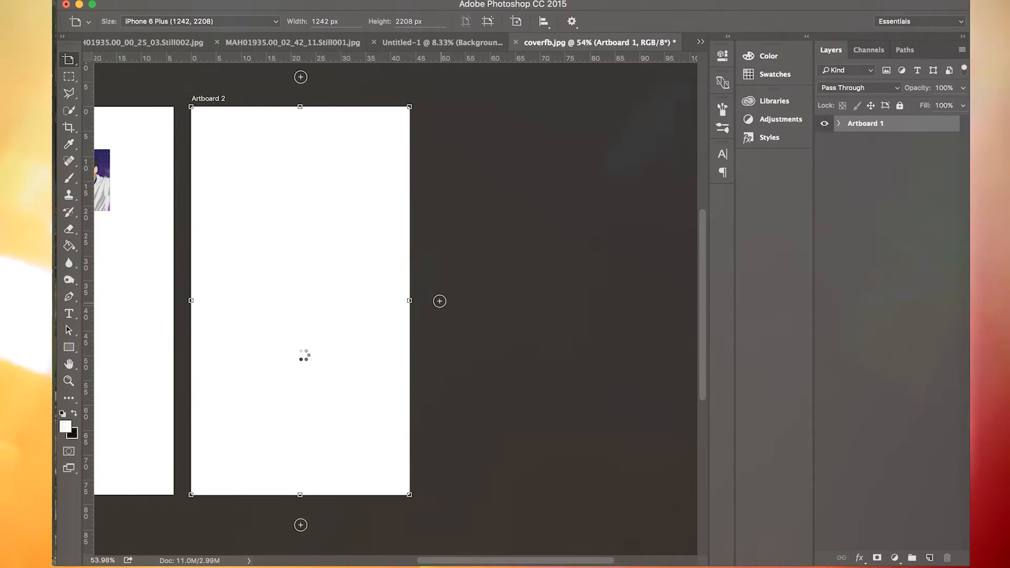
pyautogui.hscroll(-5, 302, 354)
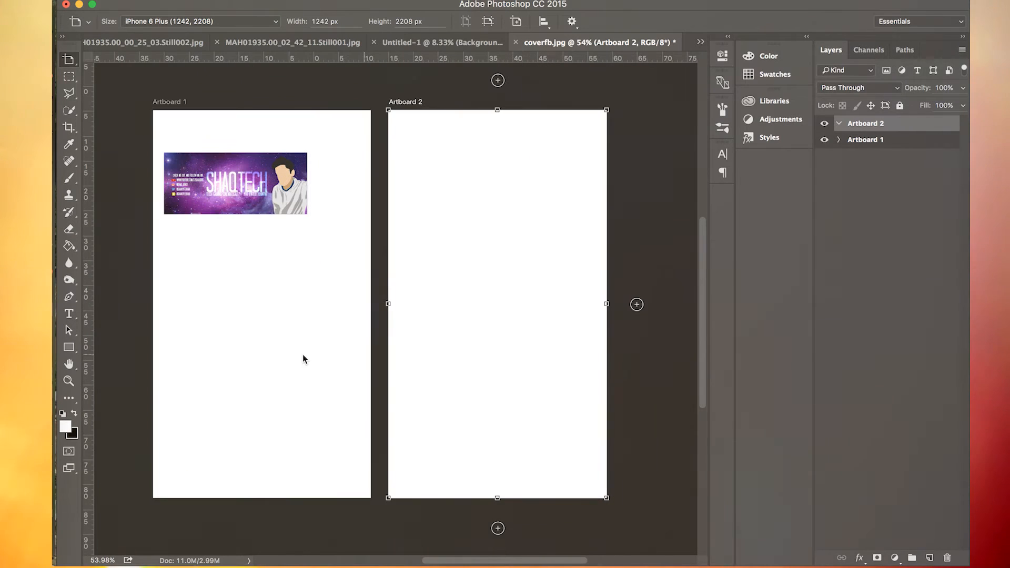
pyautogui.hscroll(-4, 302, 355)
pyautogui.scroll(2, 302, 354)
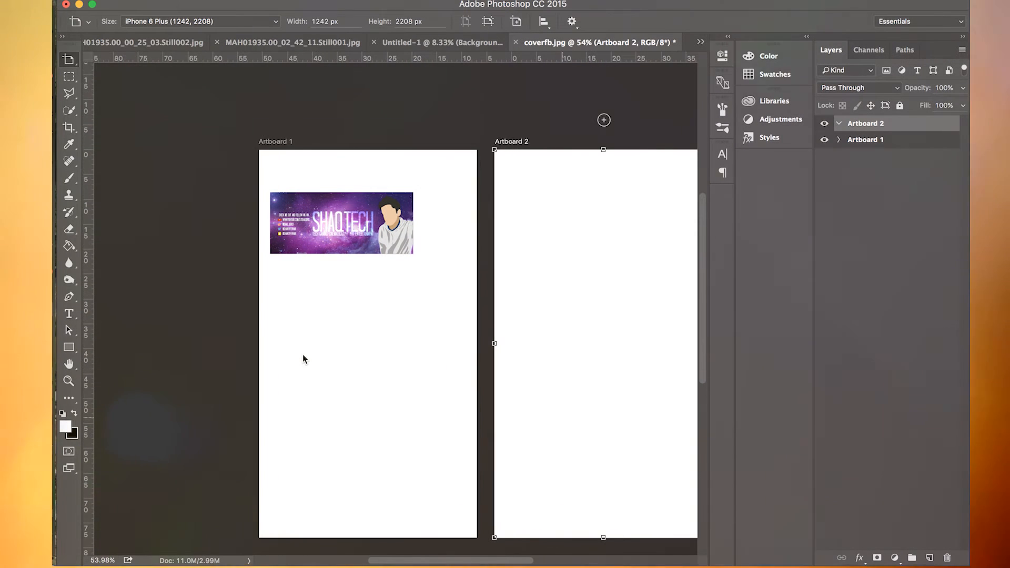
pyautogui.scroll(-2, 287, 336)
pyautogui.hscroll(2, 287, 337)
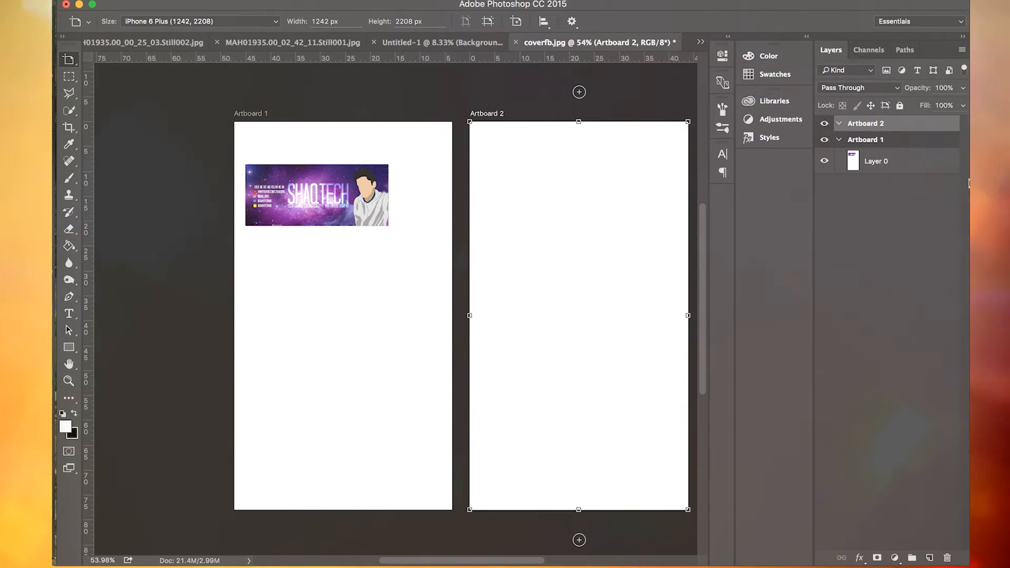
# - Duplicate Layer 0 of Artboard 1 within coverfb.jpg, keeping the suggested name Layer 0 copy
pyautogui.press('v')
pyautogui.click(902, 164)
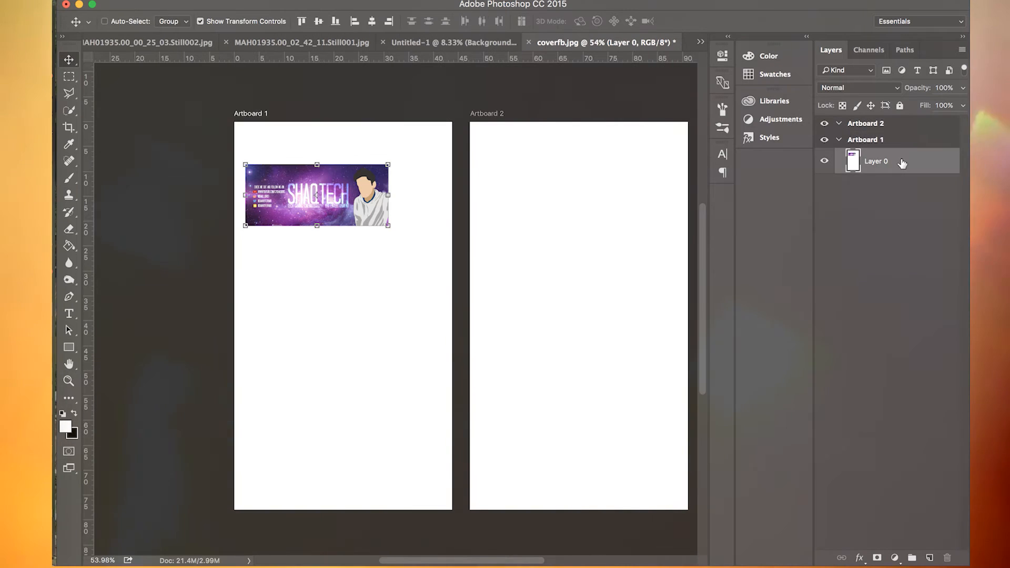
pyautogui.rightClick(901, 159)
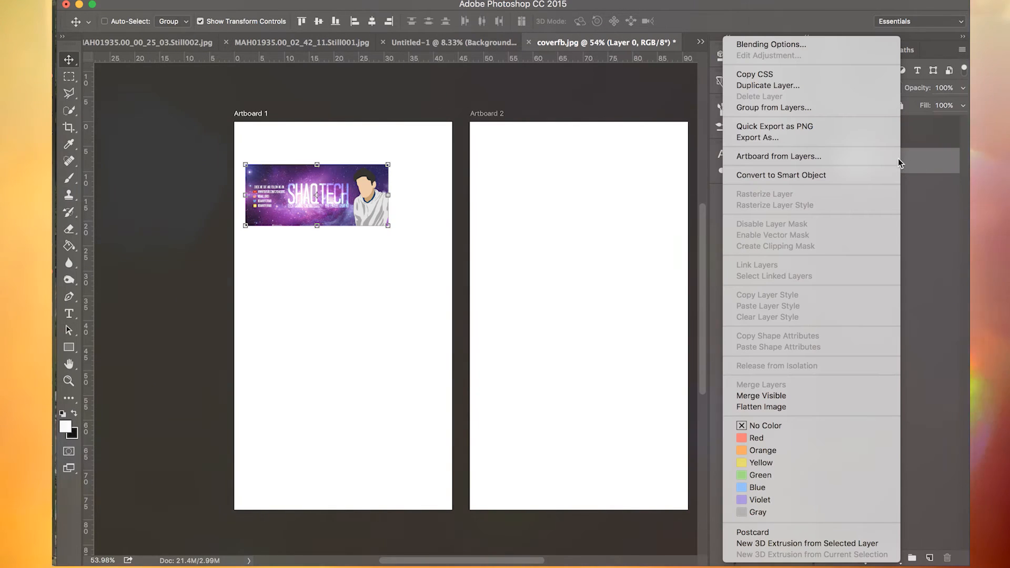
pyautogui.click(816, 88)
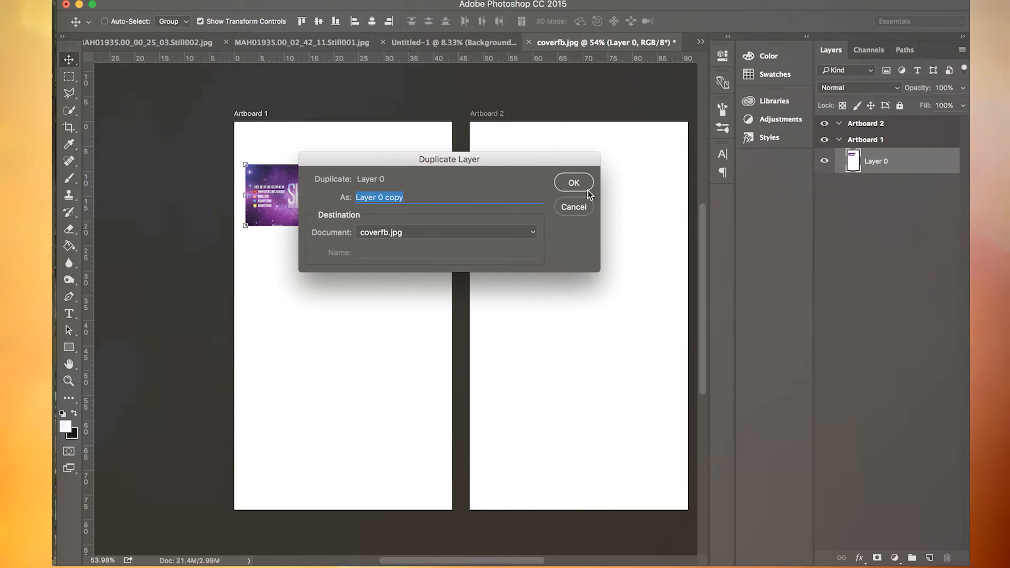
pyautogui.click(573, 182)
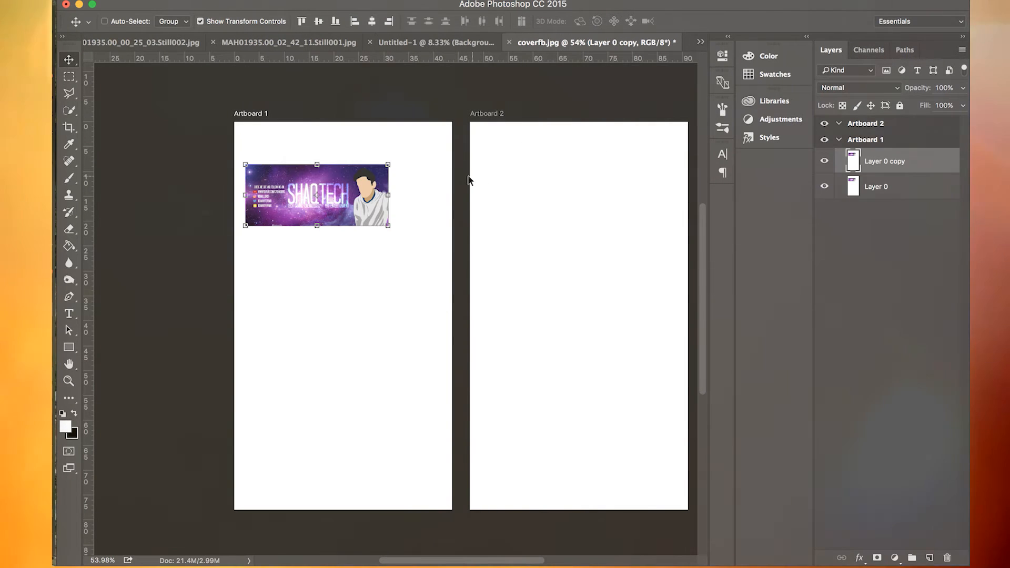
# - Move the duplicated banner from Artboard 1 onto Artboard 2 and place it near the artboard's center
pyautogui.click(347, 205)
pyautogui.moveTo(346, 203); pyautogui.dragTo(585, 204)
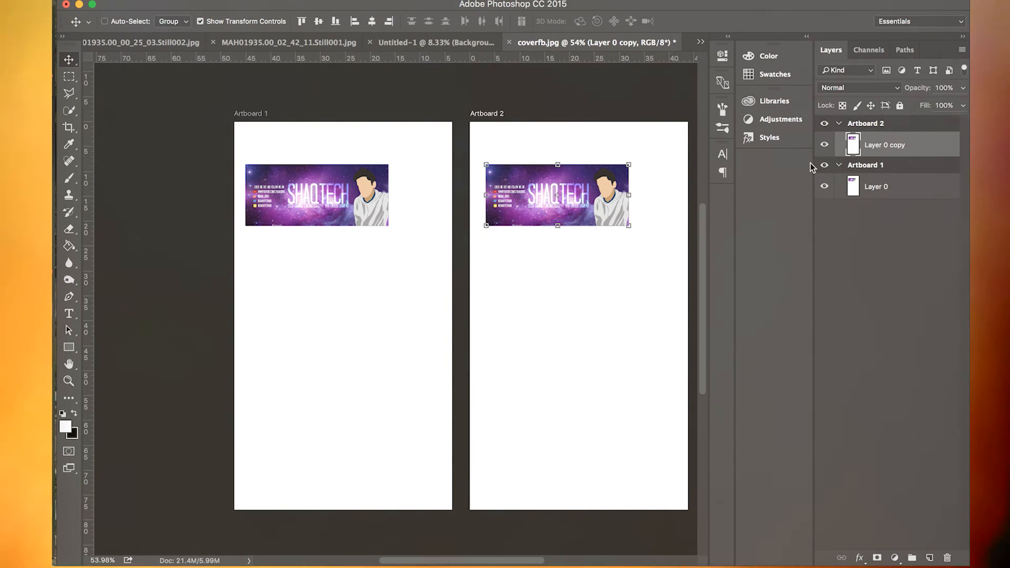
pyautogui.moveTo(583, 210); pyautogui.dragTo(605, 330)
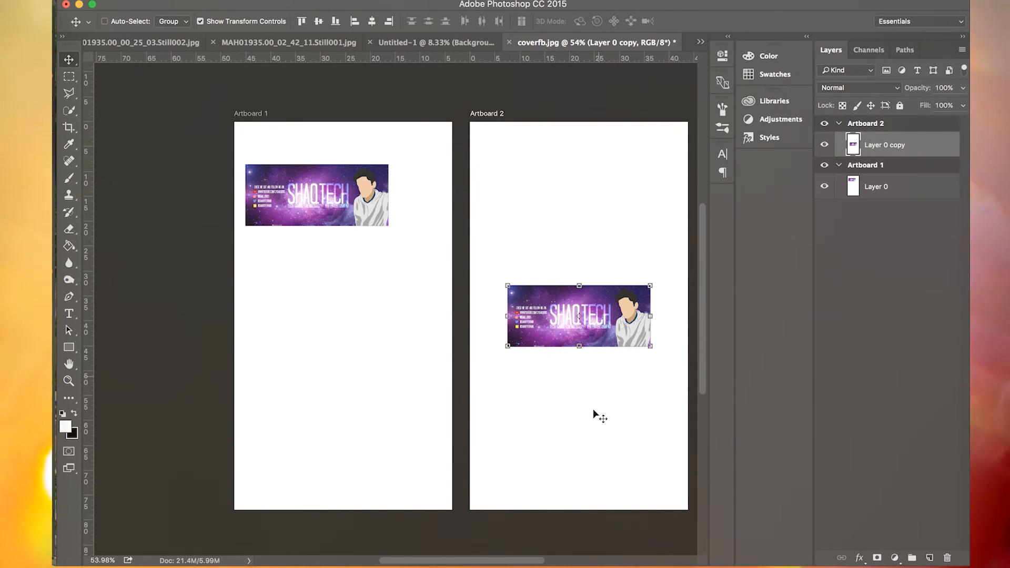
# - Select the original banner layer, Layer 0, in Artboard 1
pyautogui.click(883, 186)
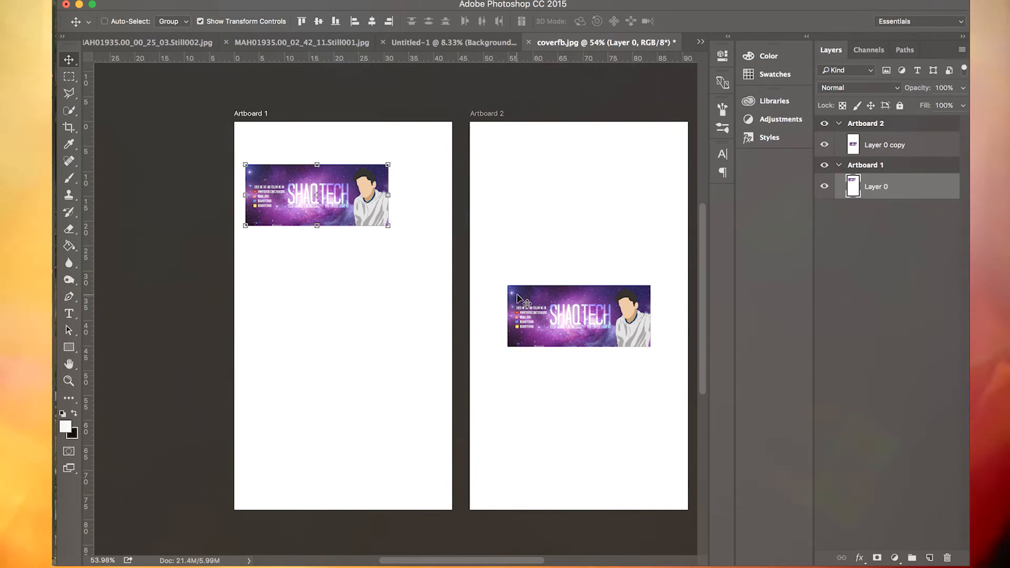
pyautogui.hscroll(2, 521, 300)
pyautogui.hscroll(5, 521, 299)
pyautogui.hscroll(-2, 521, 299)
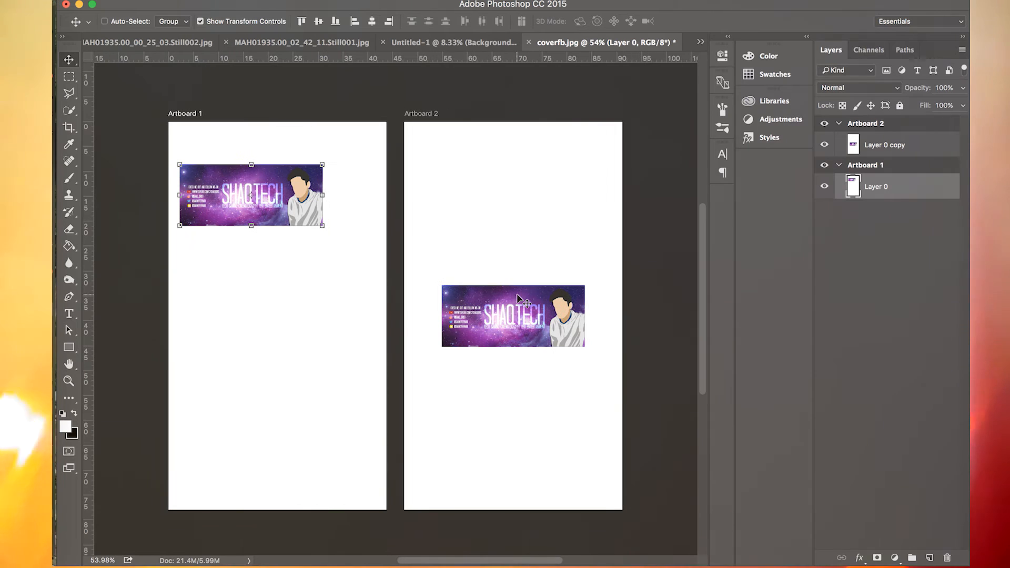
# - Select the banner copy, Layer 0 copy, in Artboard 2
pyautogui.scroll(-3, 520, 300)
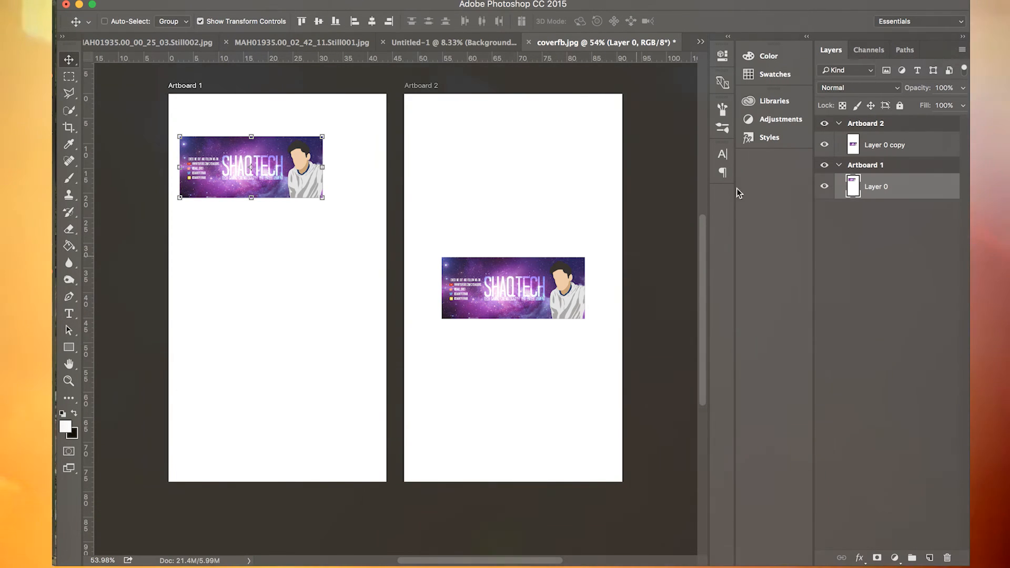
pyautogui.click(889, 142)
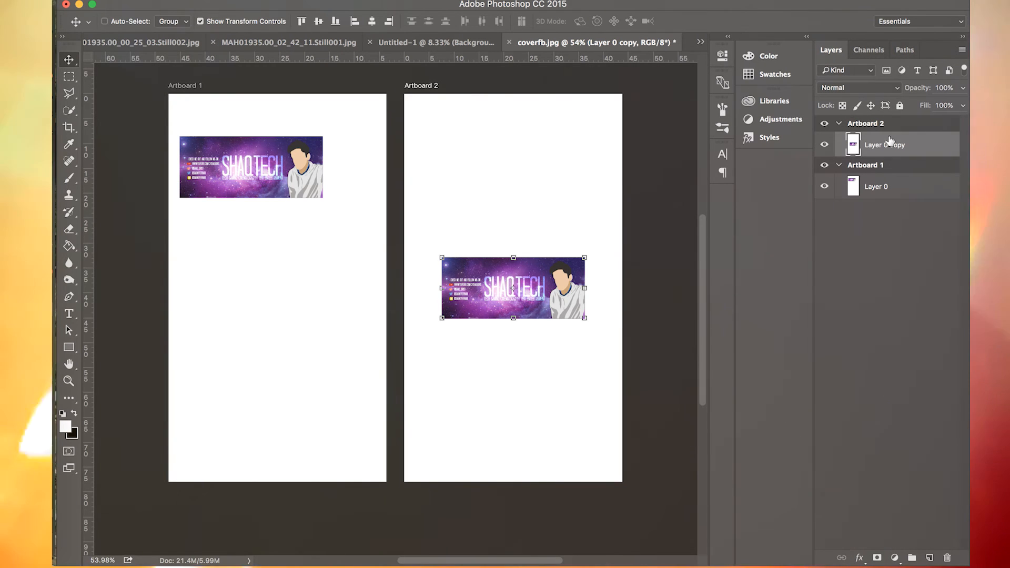
# - Try a Color Overlay on Artboard 1 through its blending options and switch the overlay off again
pyautogui.rightClick(896, 122)
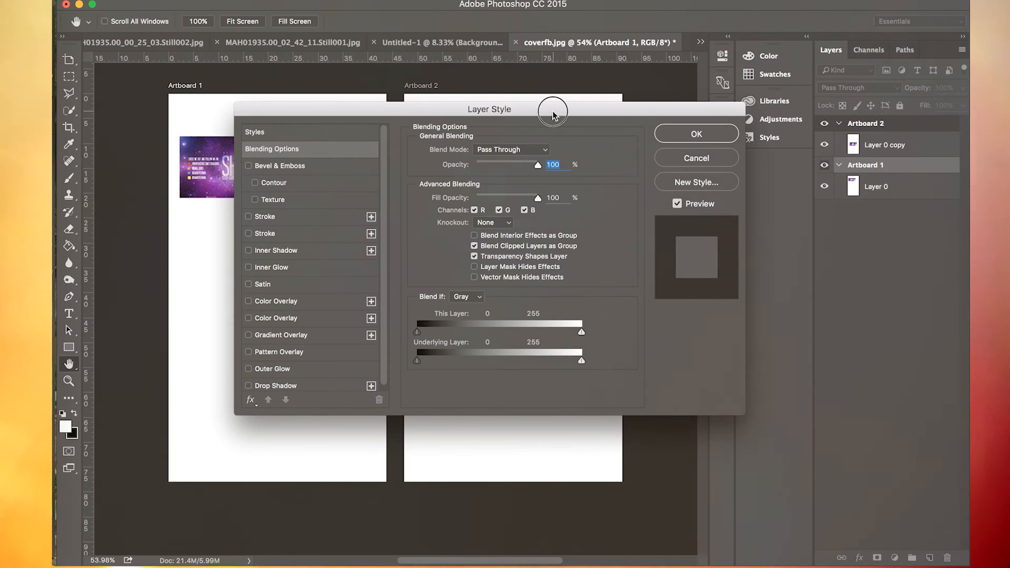
pyautogui.moveTo(552, 113); pyautogui.dragTo(747, 186)
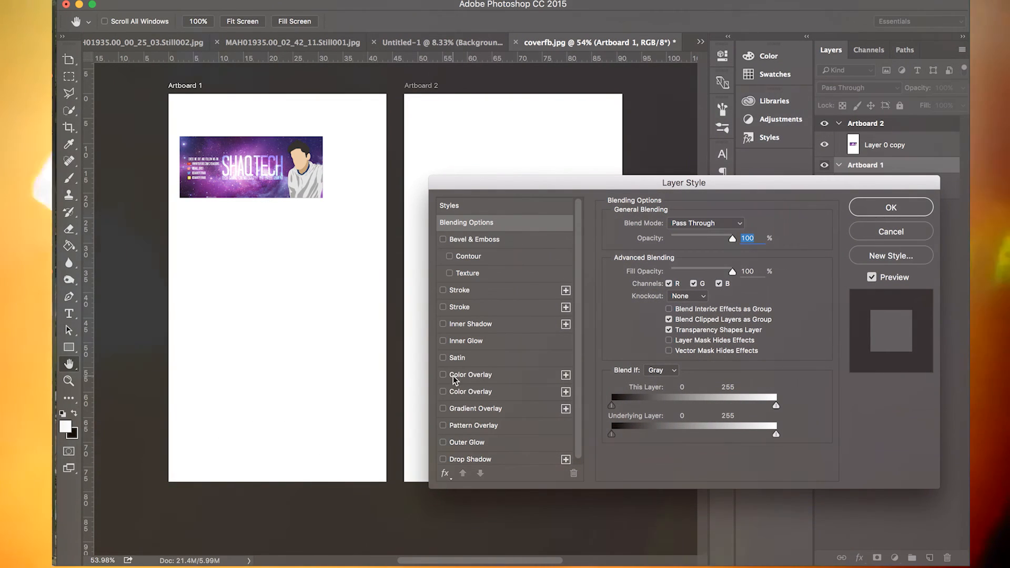
pyautogui.click(443, 393)
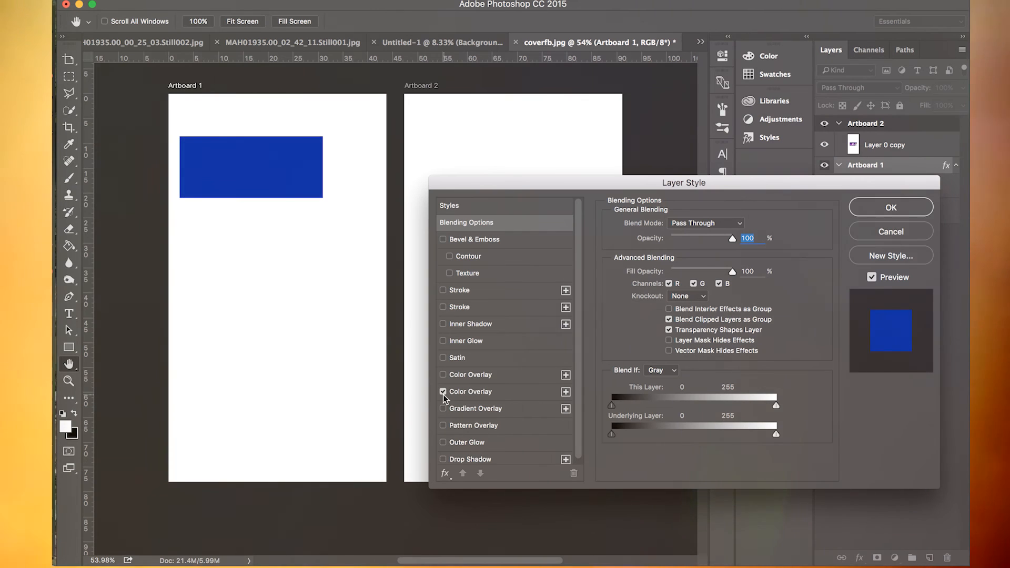
pyautogui.click(443, 393)
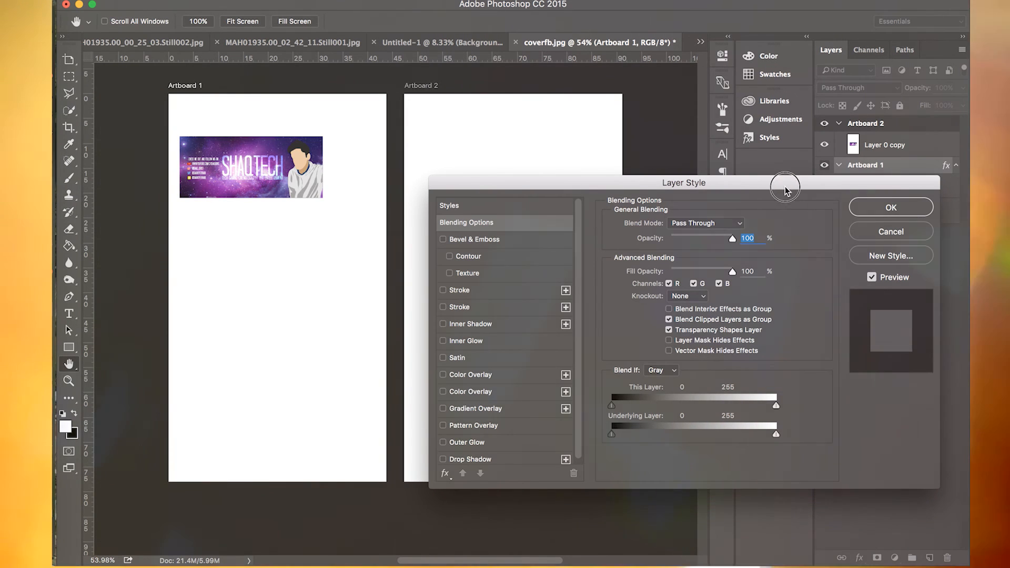
# - Try Color Overlay, Gradient Overlay, Stroke, Inner Shadow and Drop Shadow effects on Artboard 1 and discard them all
pyautogui.moveTo(783, 183); pyautogui.dragTo(617, 58)
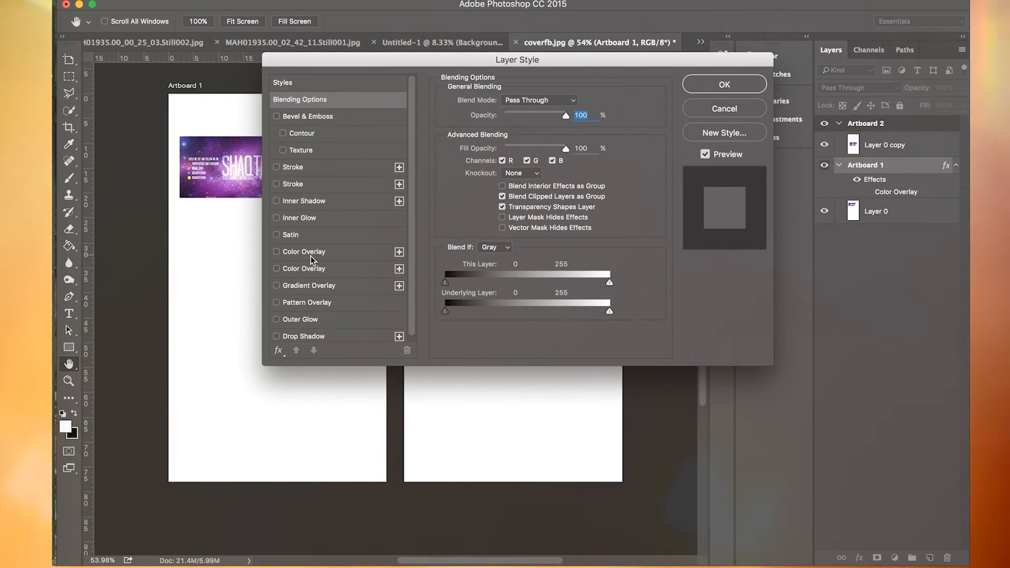
pyautogui.click(277, 269)
pyautogui.moveTo(454, 63); pyautogui.dragTo(597, 67)
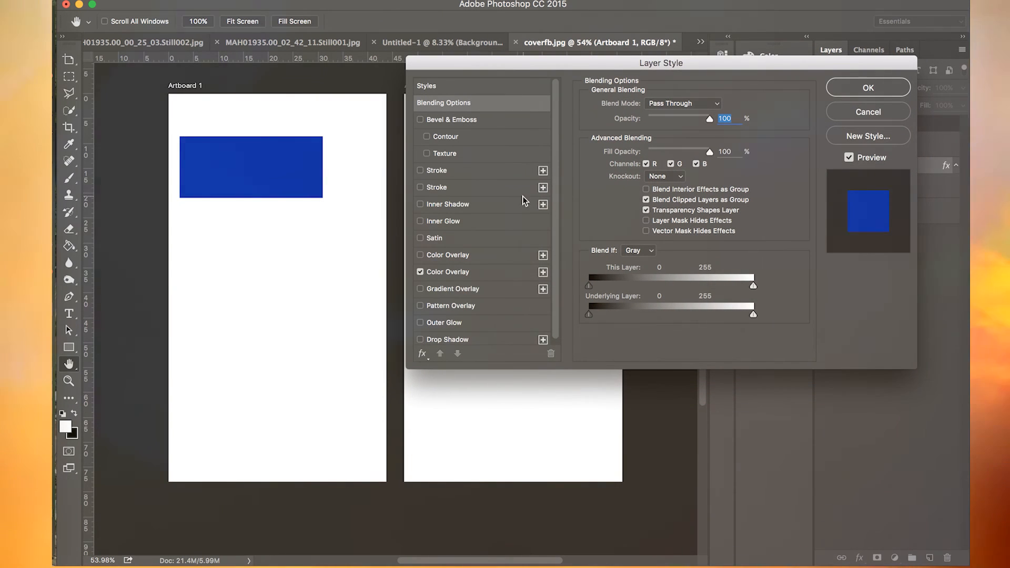
pyautogui.click(427, 288)
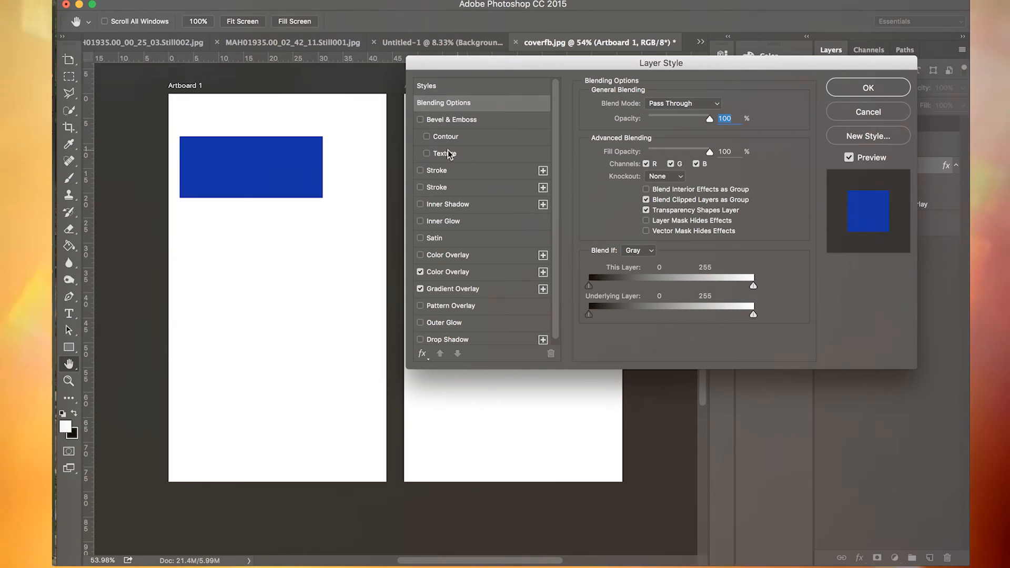
pyautogui.click(420, 203)
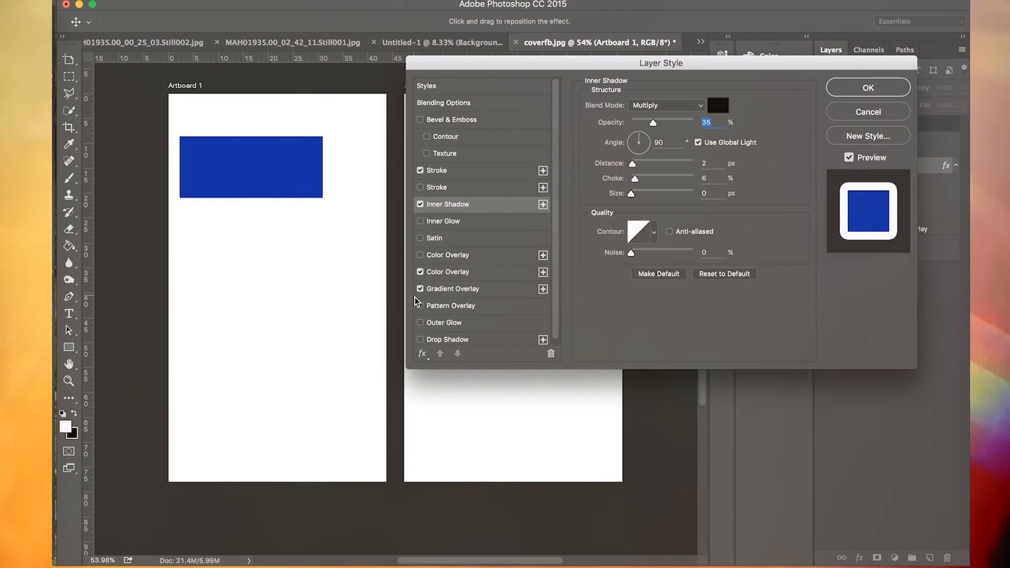
pyautogui.click(420, 339)
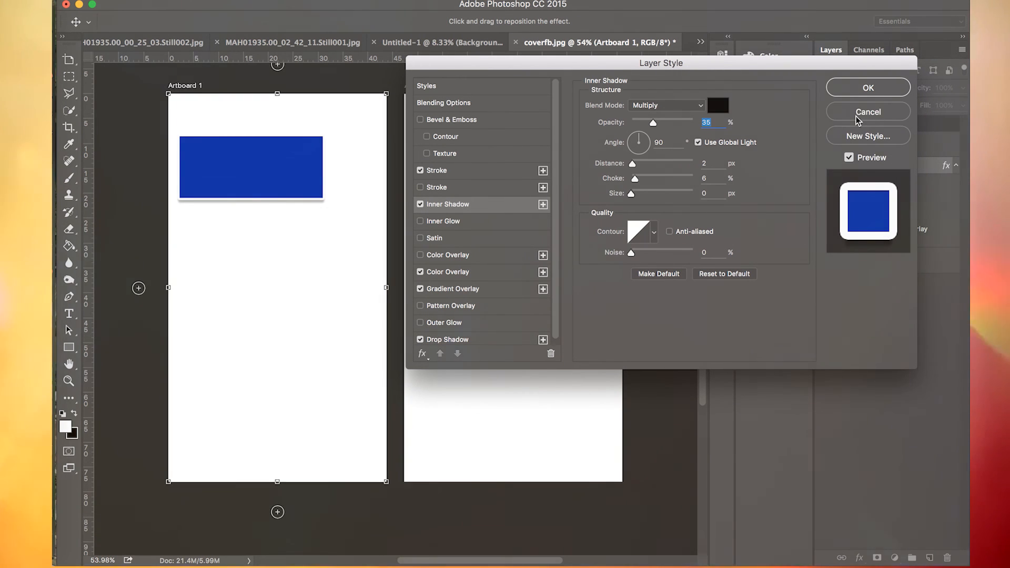
pyautogui.click(857, 121)
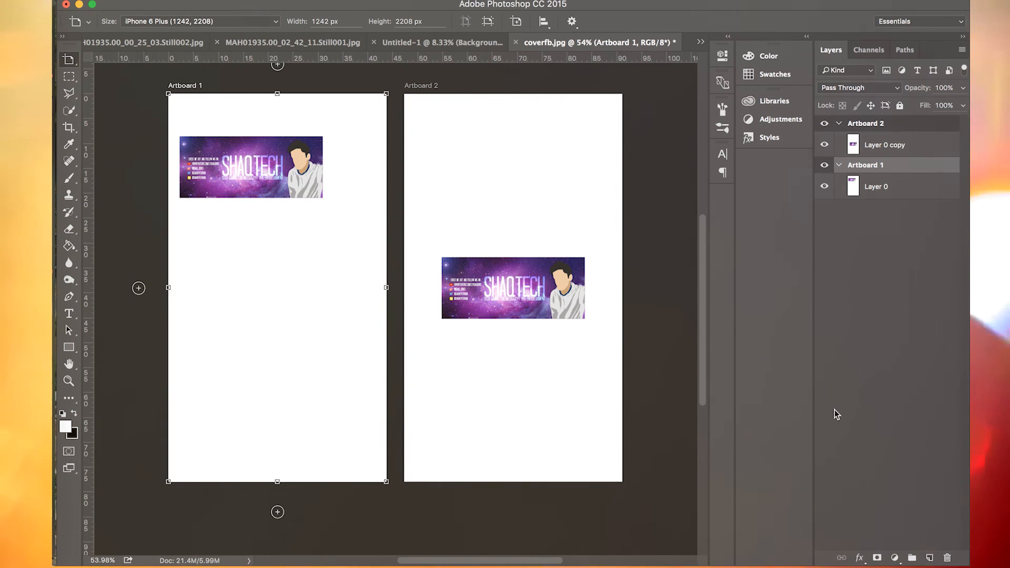
# - Clear the artboard selection and fill the area around the banner on Artboard 1's Layer 0 with black
pyautogui.click(852, 372)
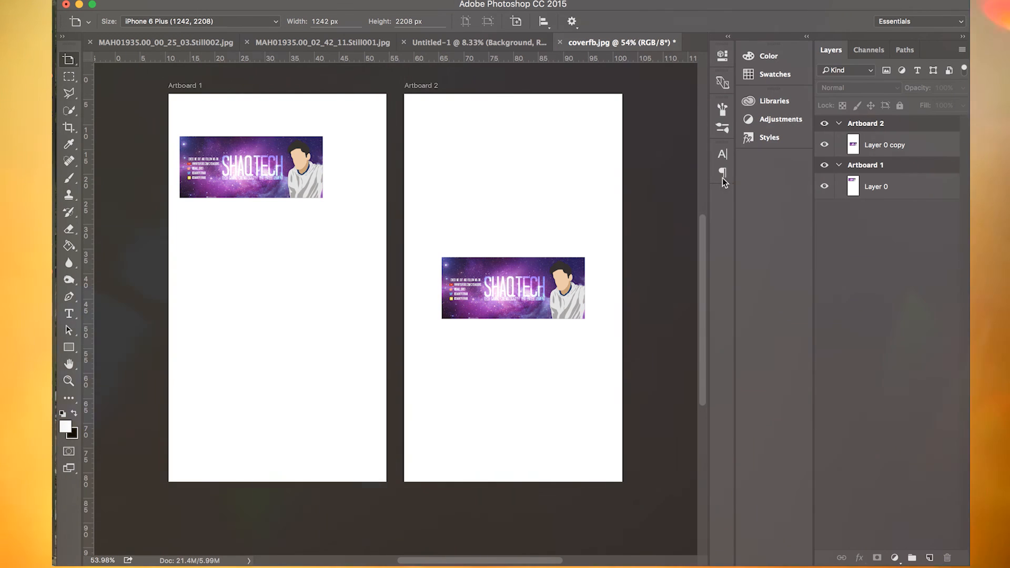
pyautogui.click(560, 413)
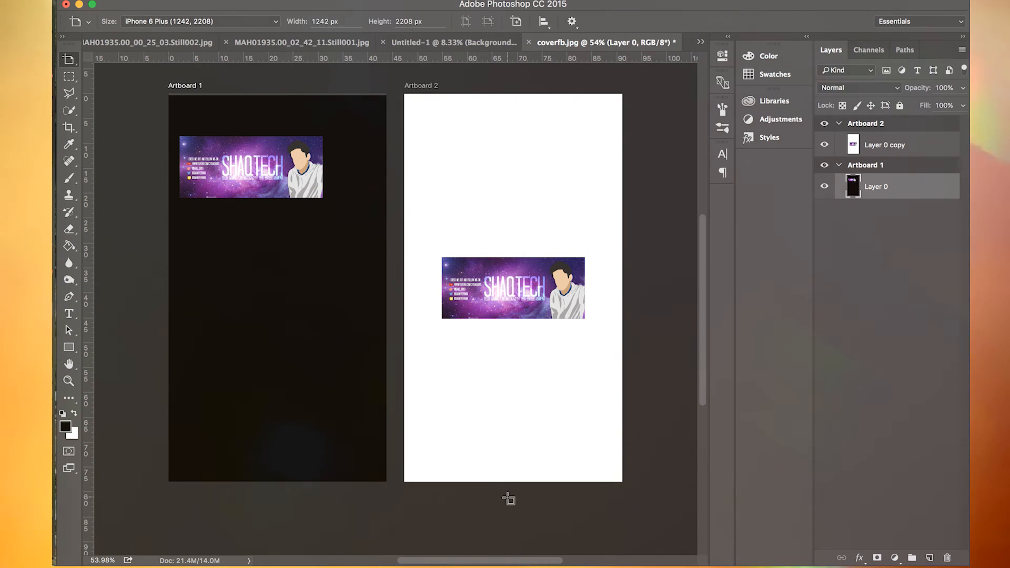